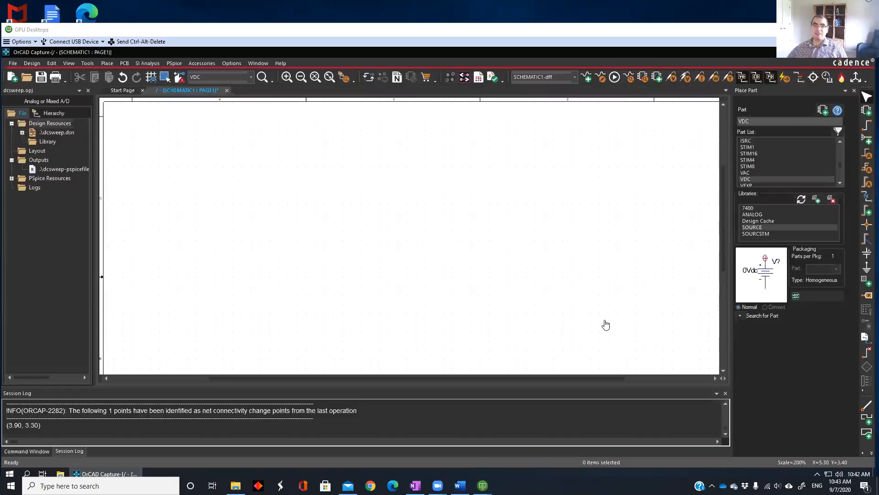
# Place one VDC voltage source from the SOURCE library near the middle of the schematic page
pyautogui.doubleClick(750, 179)
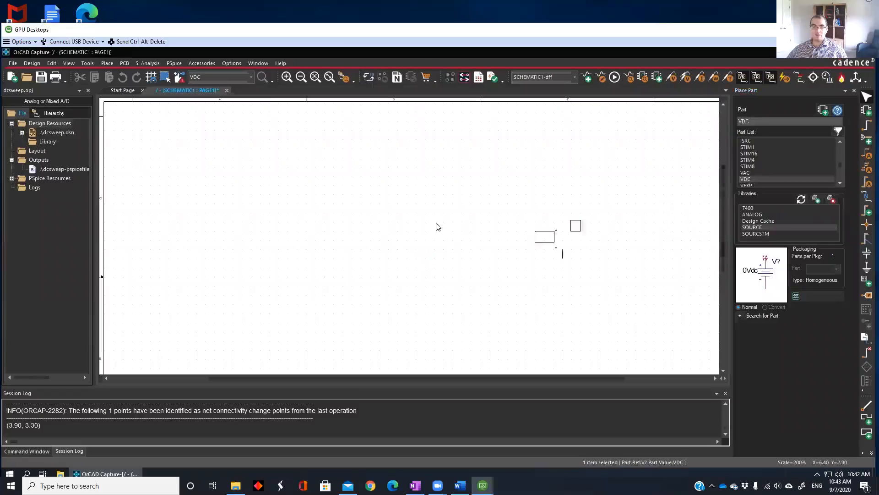
pyautogui.click(366, 217)
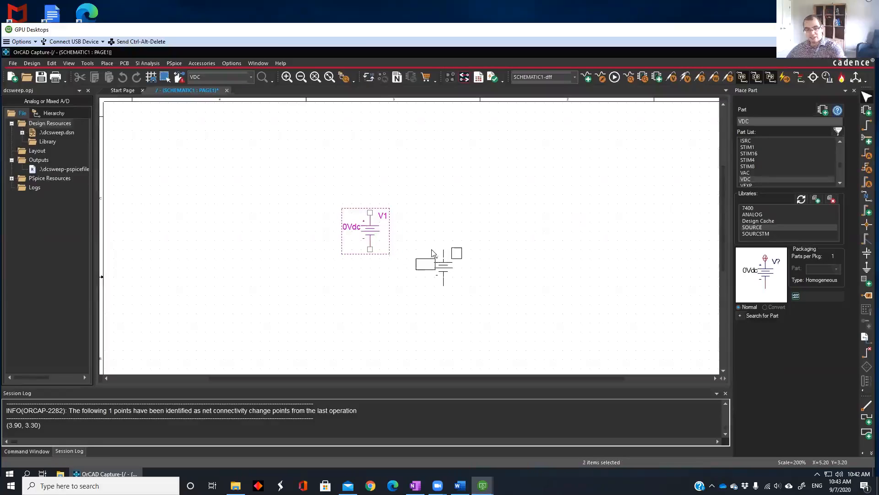
pyautogui.press('Escape')
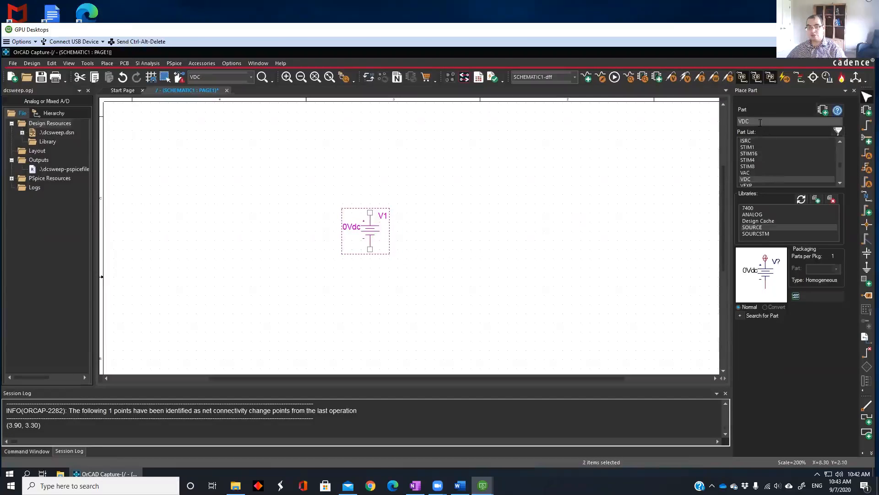
# Place one resistor R from the ANALOG library to the right of the voltage source, level with its positive terminal
pyautogui.click(756, 215)
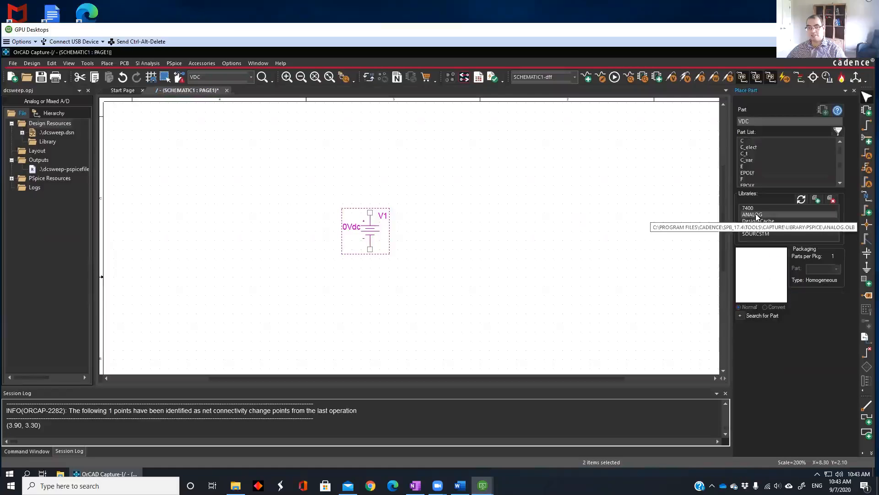
pyautogui.click(757, 123)
pyautogui.write('r')
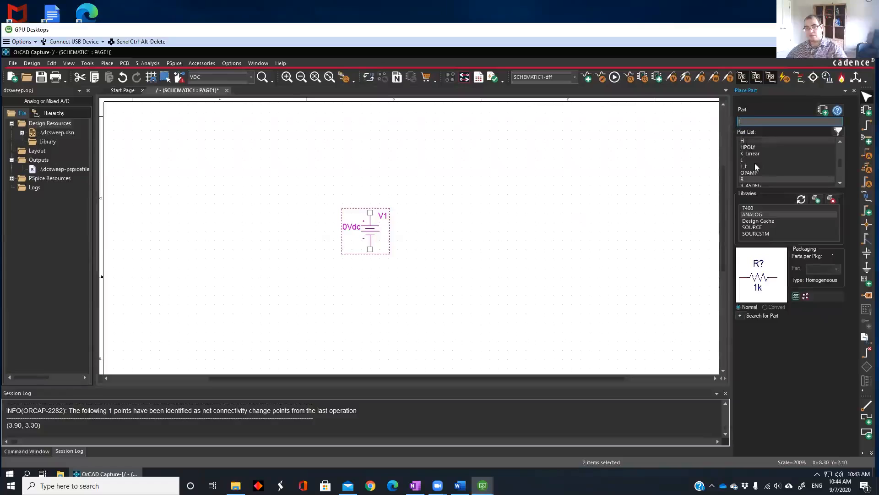
pyautogui.doubleClick(751, 178)
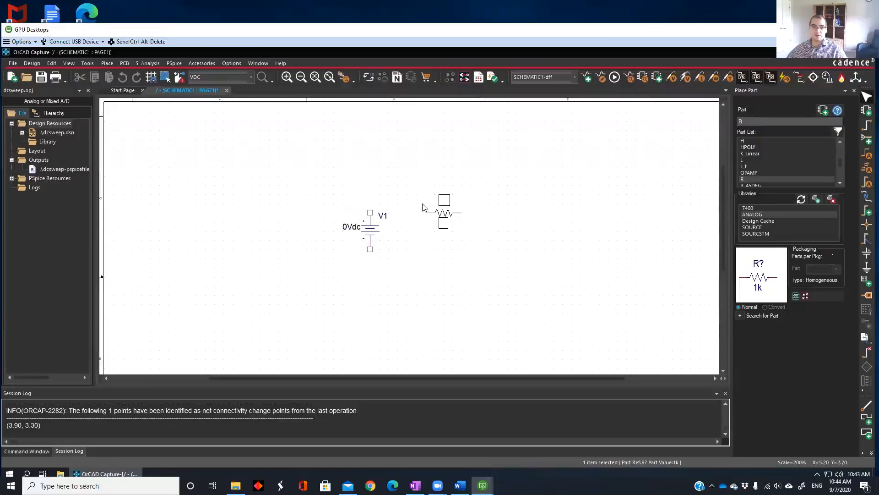
pyautogui.click(427, 210)
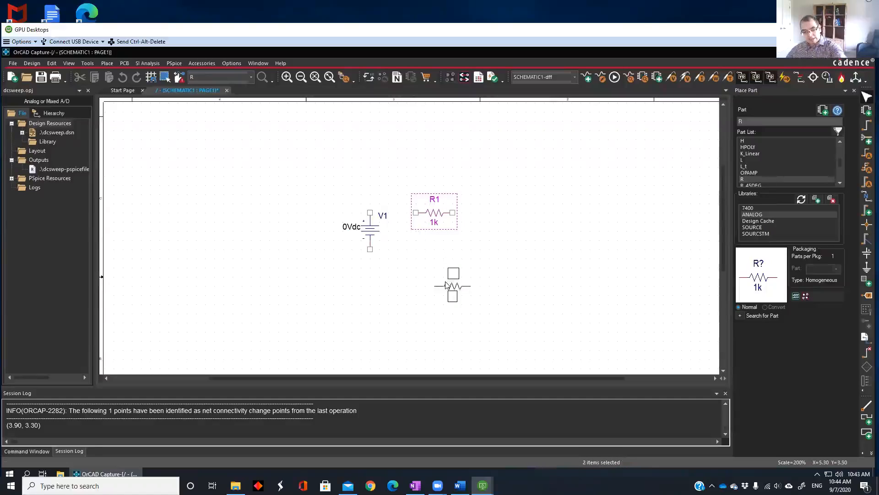
pyautogui.press('Escape')
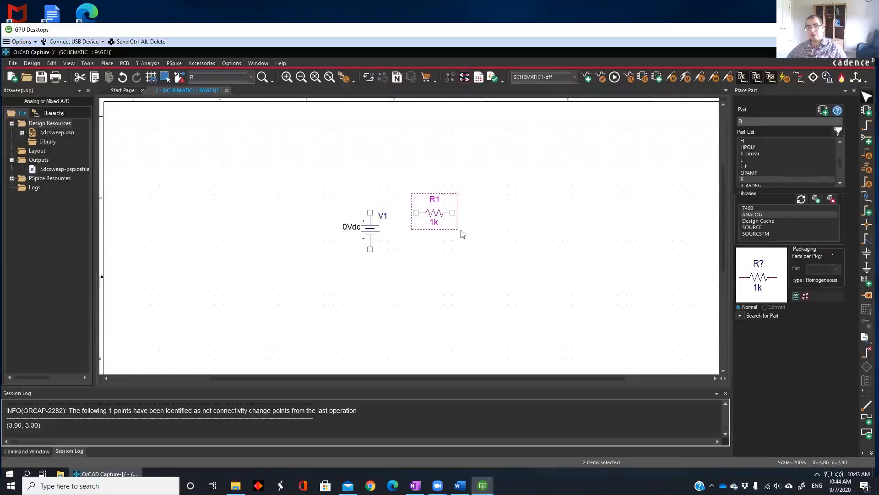
# Wire the source's positive terminal to the resistor and the resistor's other end back to the negative terminal, closing the loop
pyautogui.click(866, 128)
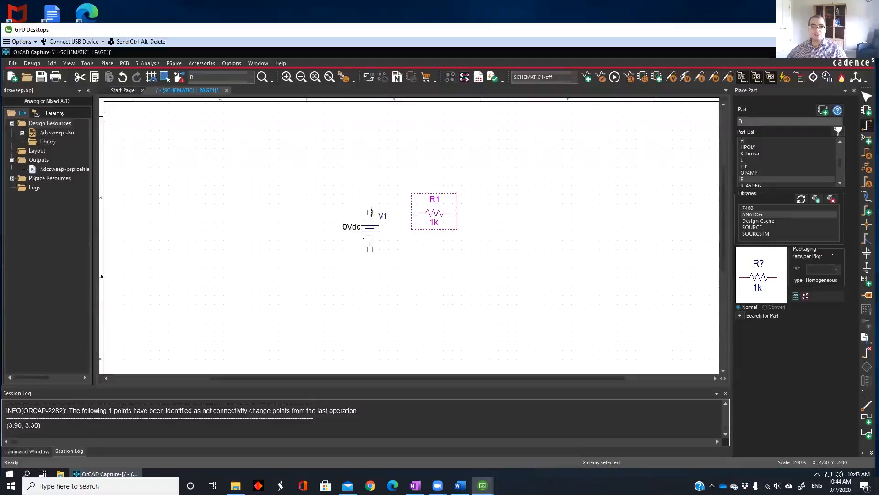
pyautogui.click(370, 212)
pyautogui.click(416, 212)
pyautogui.click(453, 212)
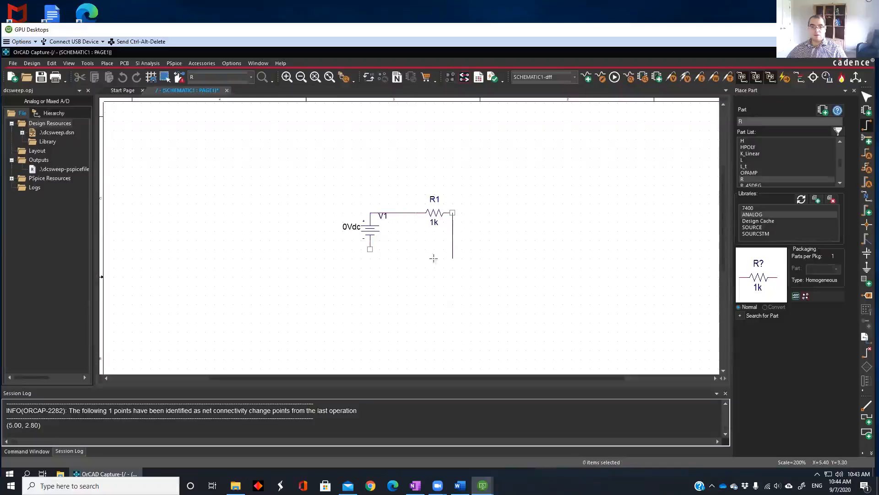
pyautogui.click(370, 249)
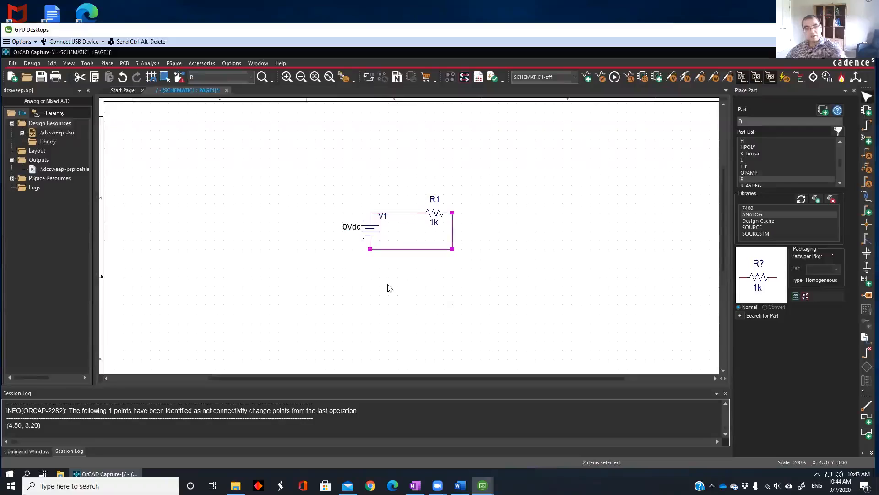
# Move the V1 reference label off the upper wire to beside the lower part of the voltage source
pyautogui.click(286, 78)
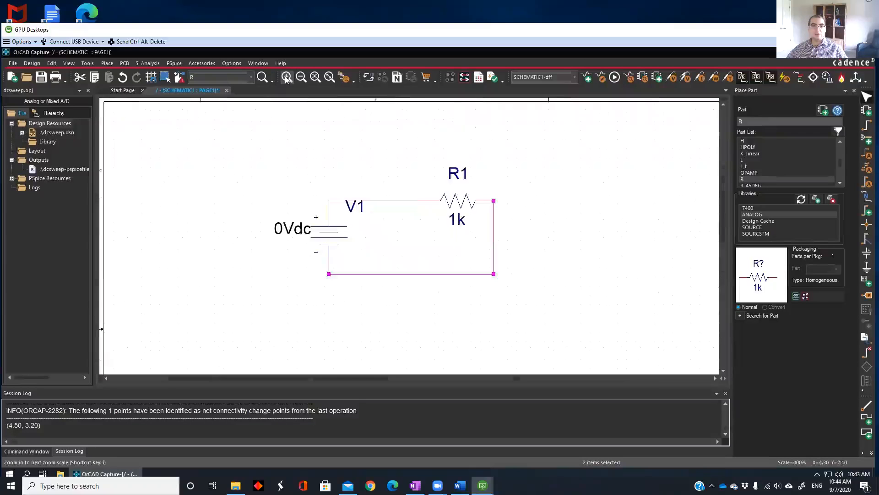
pyautogui.click(355, 208)
pyautogui.moveTo(355, 209); pyautogui.dragTo(311, 259)
pyautogui.click(298, 274)
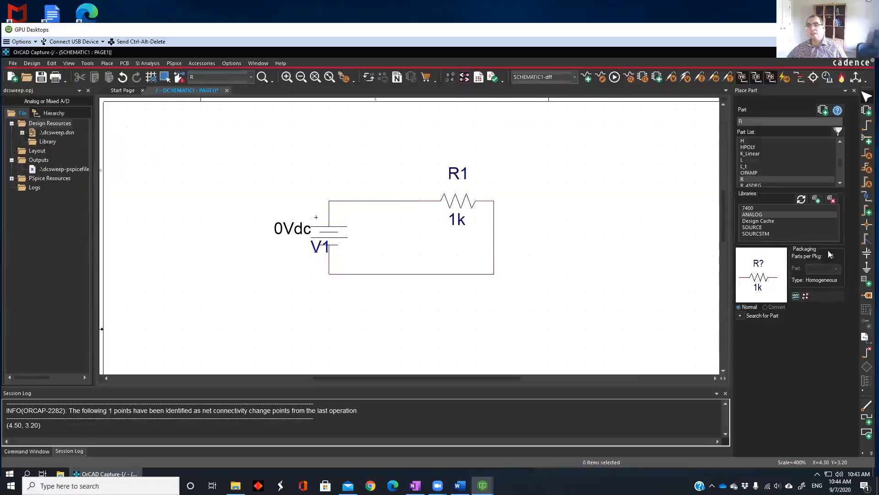
# Place a 0/CAPSYM ground symbol below the circuit's lower wire
pyautogui.click(867, 273)
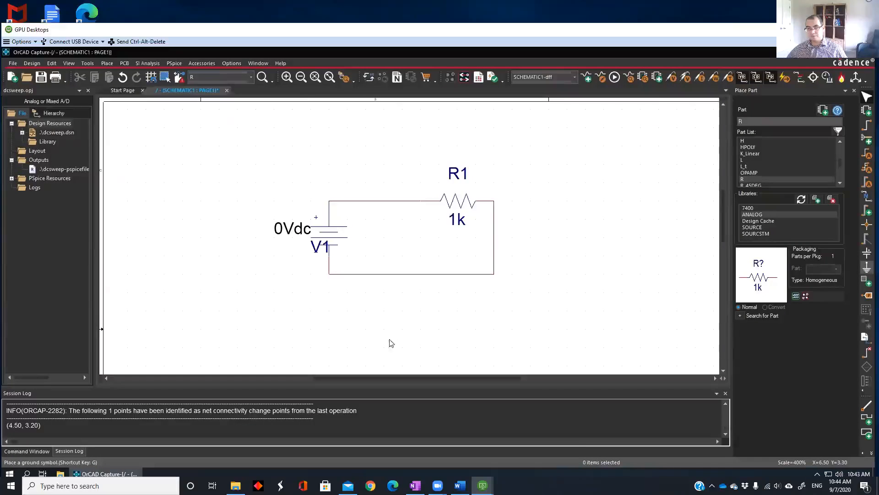
pyautogui.click(365, 239)
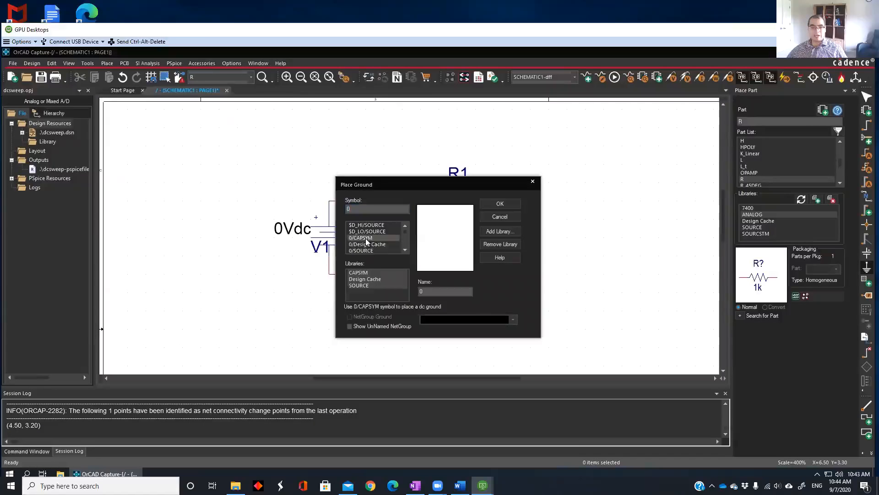
pyautogui.click(499, 204)
pyautogui.click(498, 204)
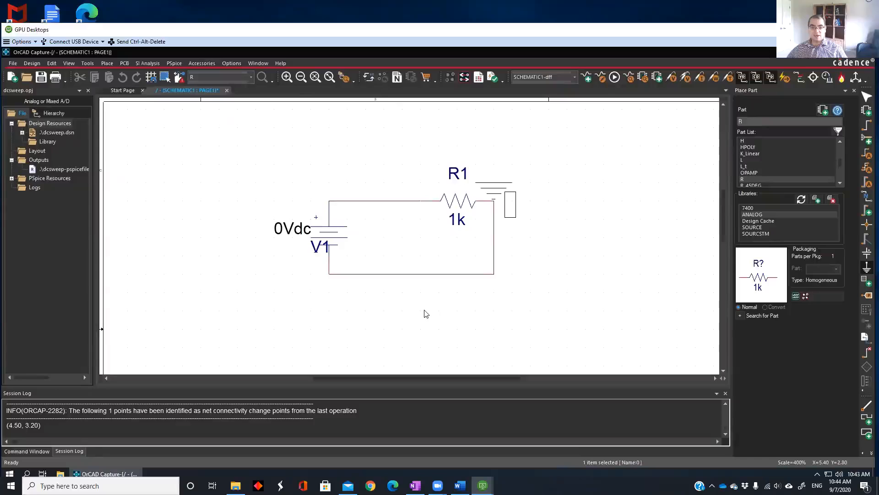
pyautogui.press('Escape')
pyautogui.click(431, 330)
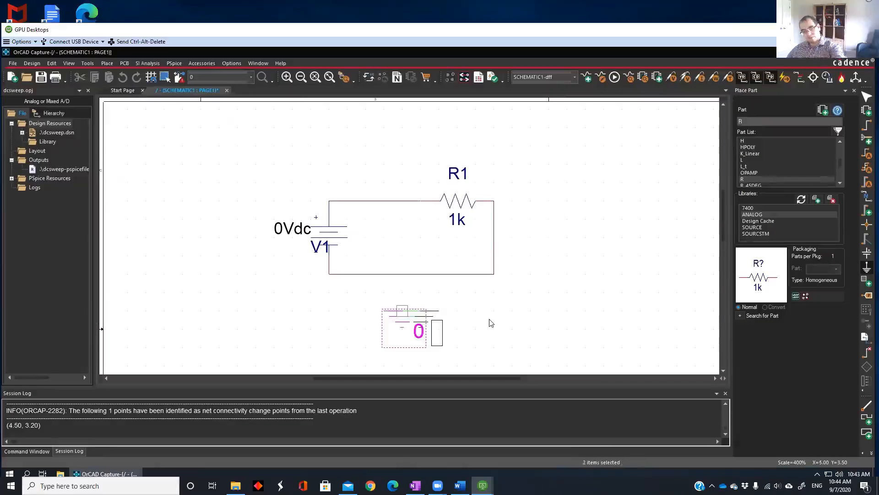
pyautogui.press('Escape')
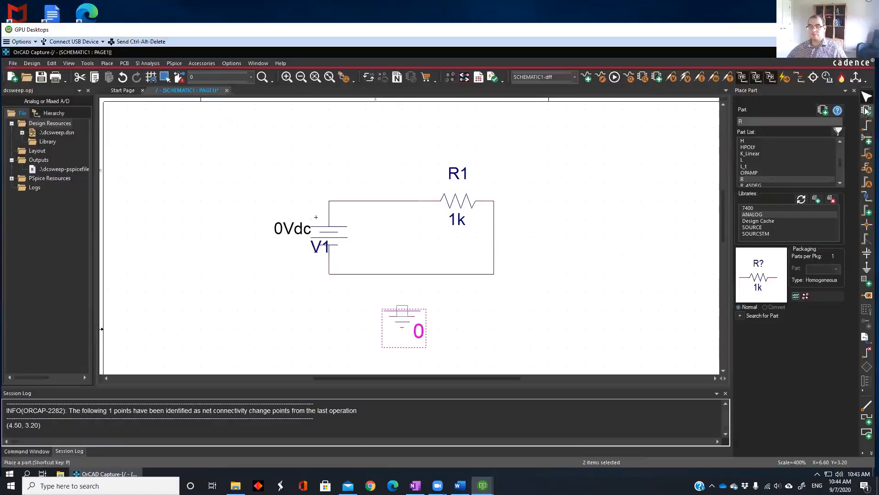
# Wire the ground symbol up to the lower wire of the circuit
pyautogui.click(867, 128)
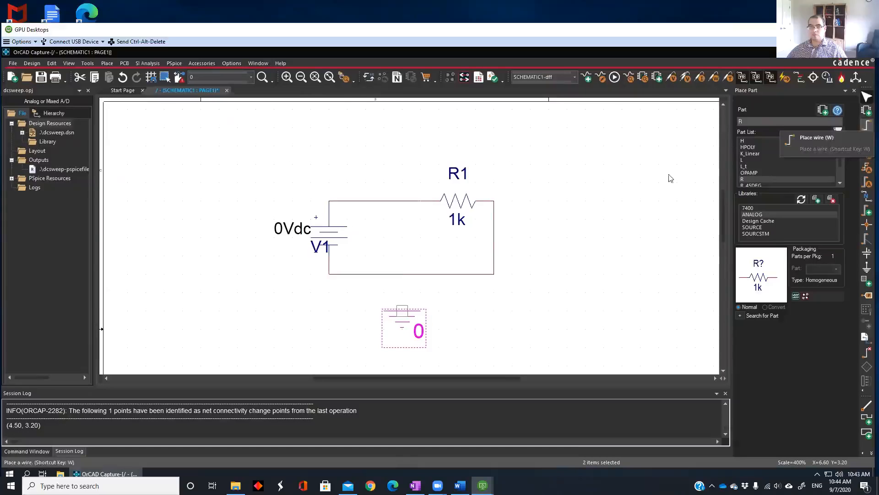
pyautogui.moveTo(400, 285); pyautogui.dragTo(402, 274)
pyautogui.click(403, 275)
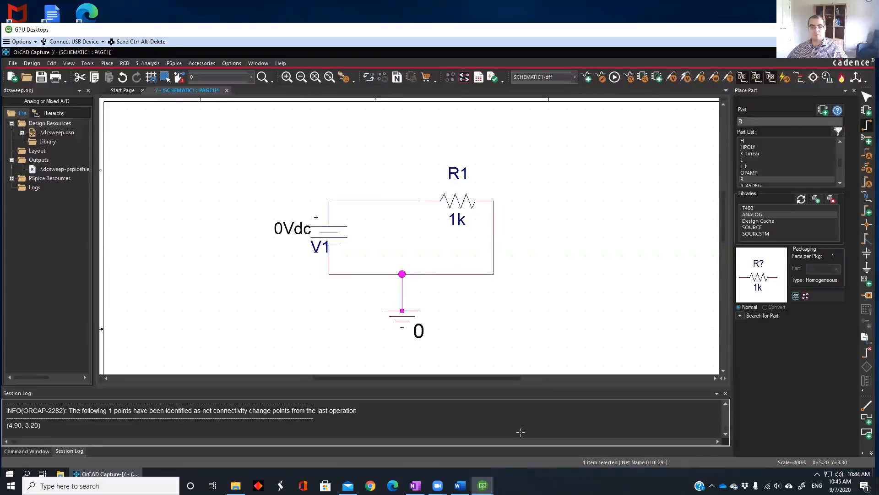
# Create a new simulation profile named dcs without inheriting from another profile
pyautogui.click(588, 81)
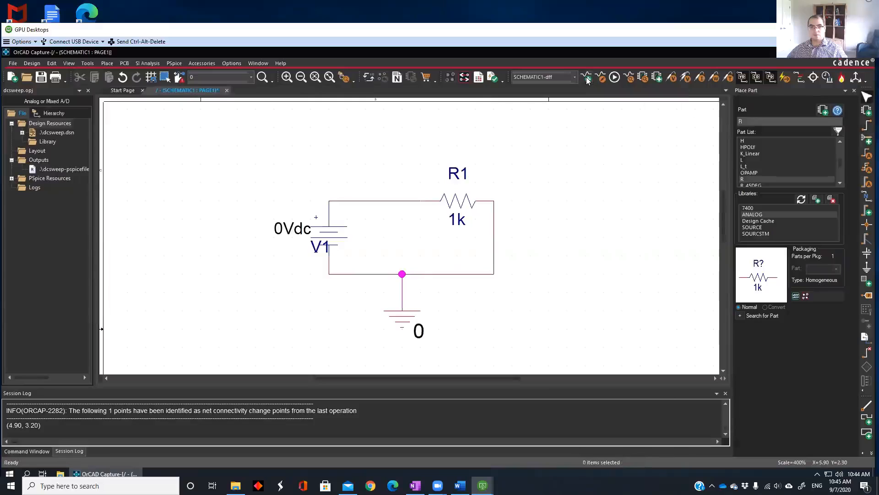
pyautogui.click(586, 78)
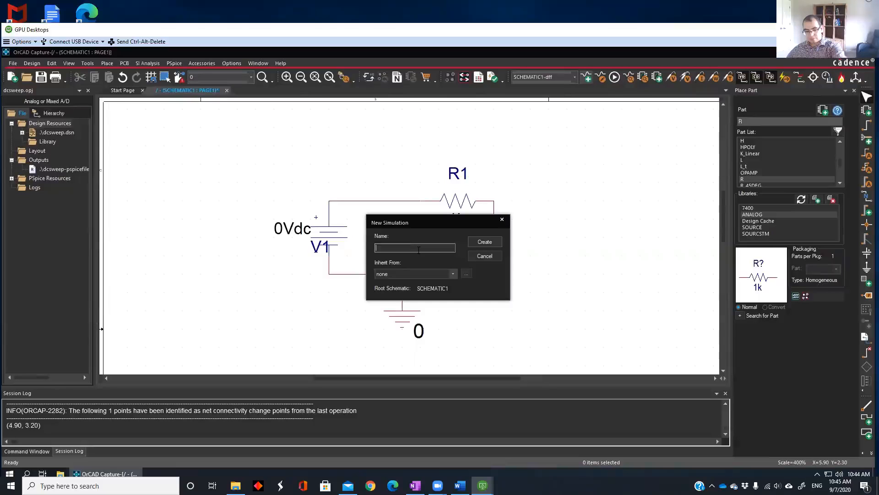
pyautogui.write('dcs')
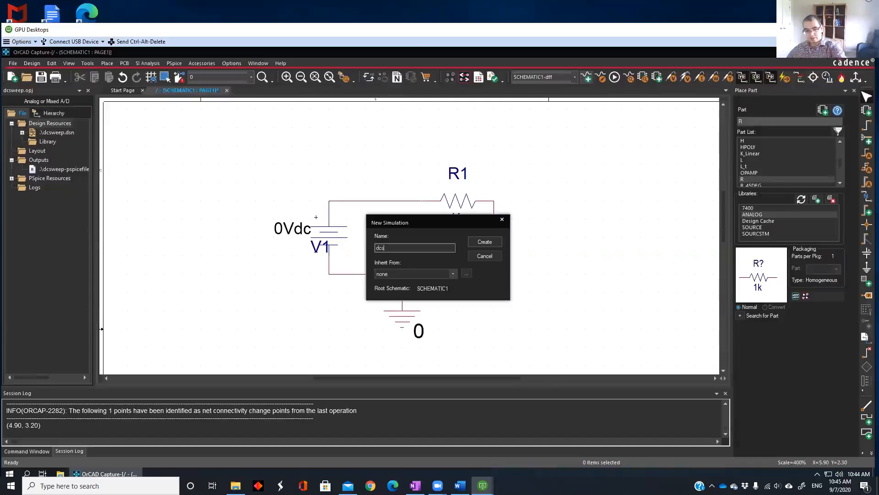
pyautogui.click(478, 244)
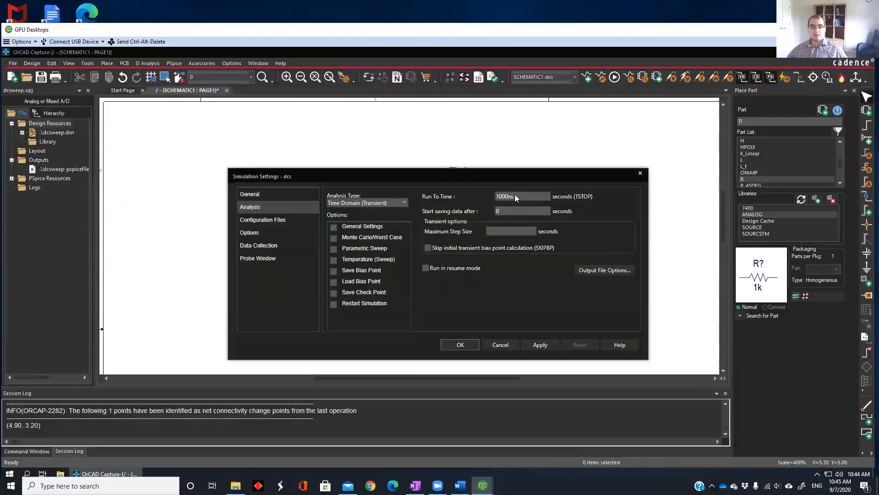
# Set the analysis type of the dcs simulation to DC Sweep
pyautogui.moveTo(387, 183); pyautogui.dragTo(494, 224)
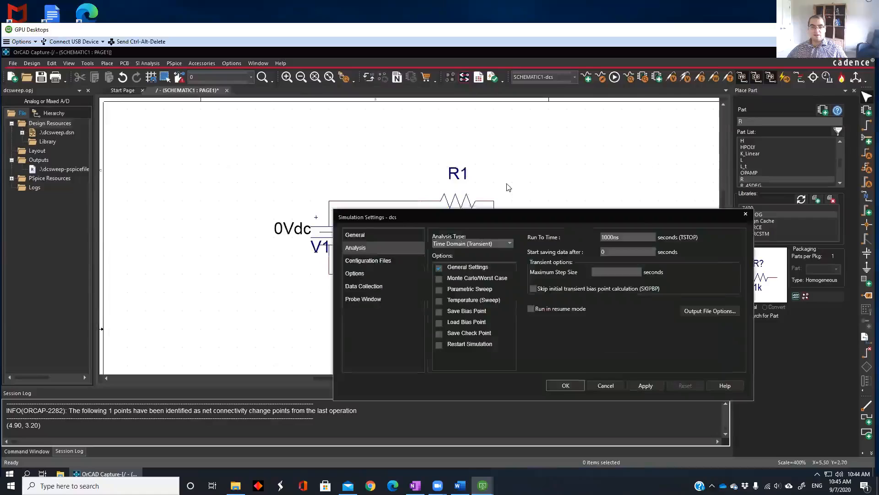
pyautogui.click(489, 244)
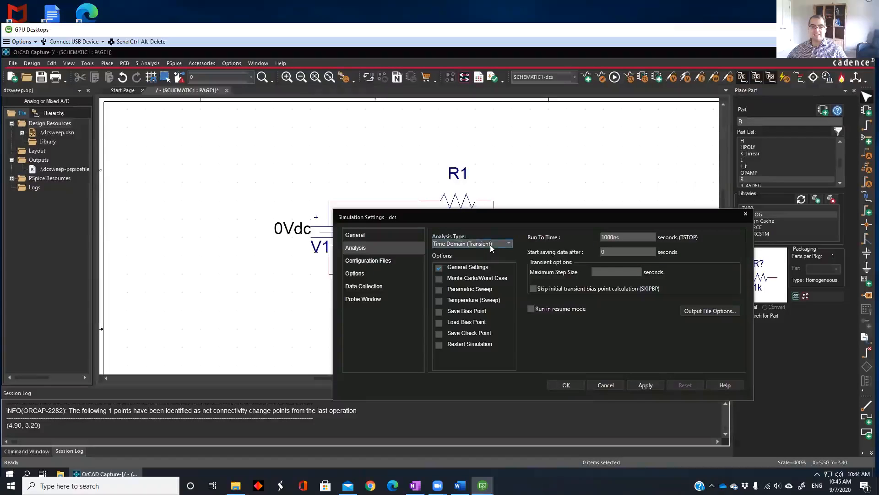
pyautogui.click(510, 247)
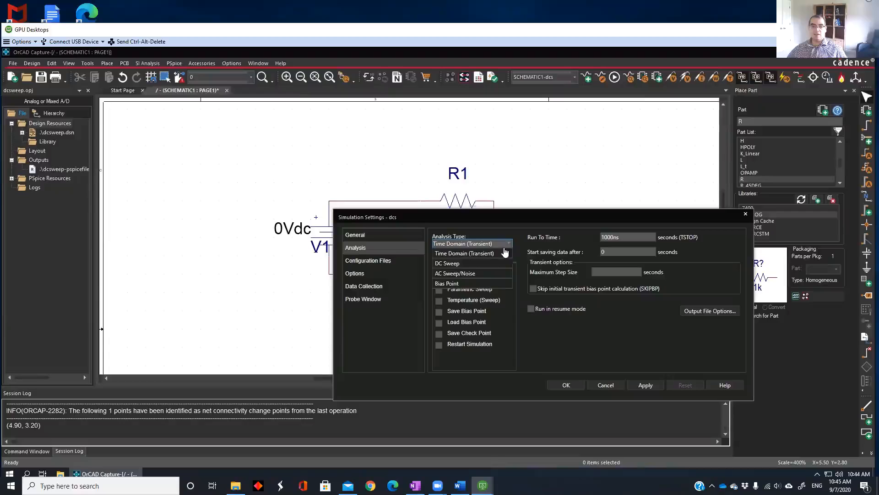
pyautogui.click(456, 264)
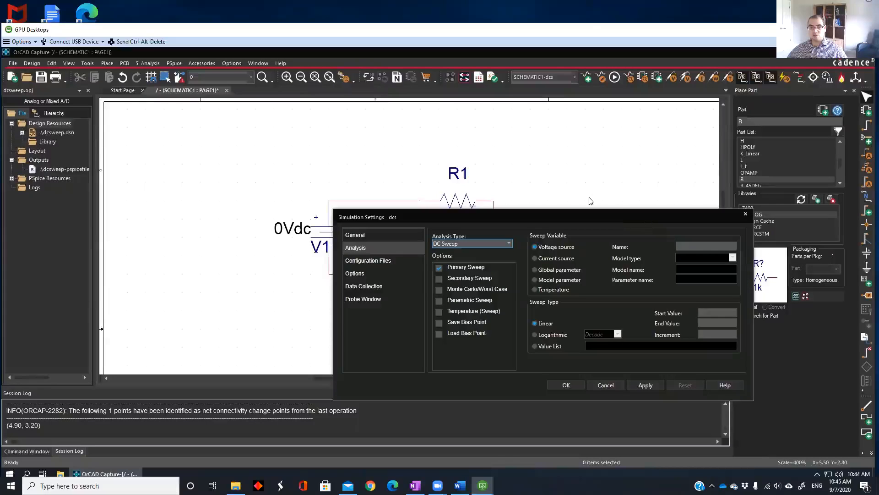
# Enter V1 as the voltage source for the primary sweep, moving the settings dialog clear of the circuit
pyautogui.click(706, 246)
pyautogui.moveTo(642, 216); pyautogui.dragTo(551, 168)
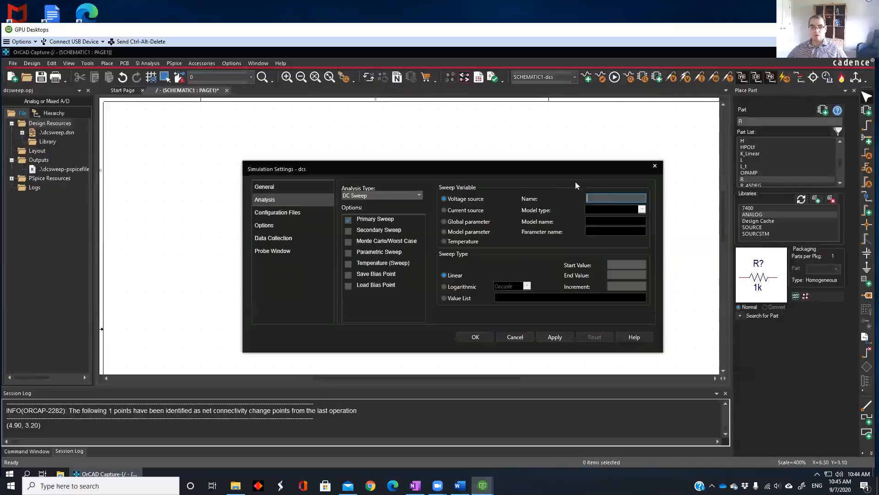
pyautogui.moveTo(558, 169); pyautogui.dragTo(557, 113)
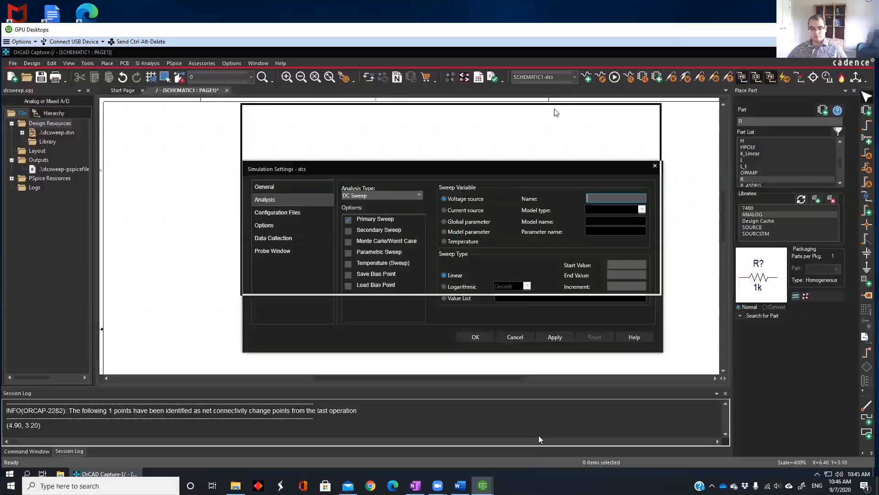
pyautogui.moveTo(557, 112); pyautogui.dragTo(744, 279)
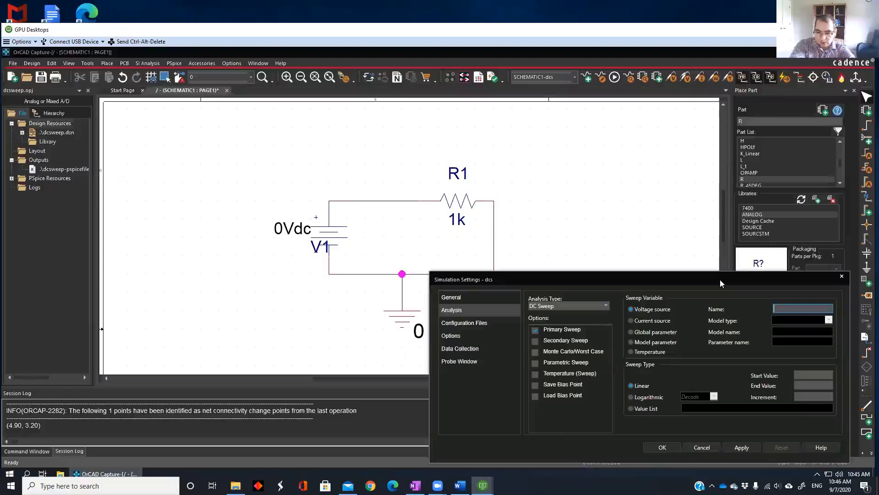
pyautogui.write('V1')
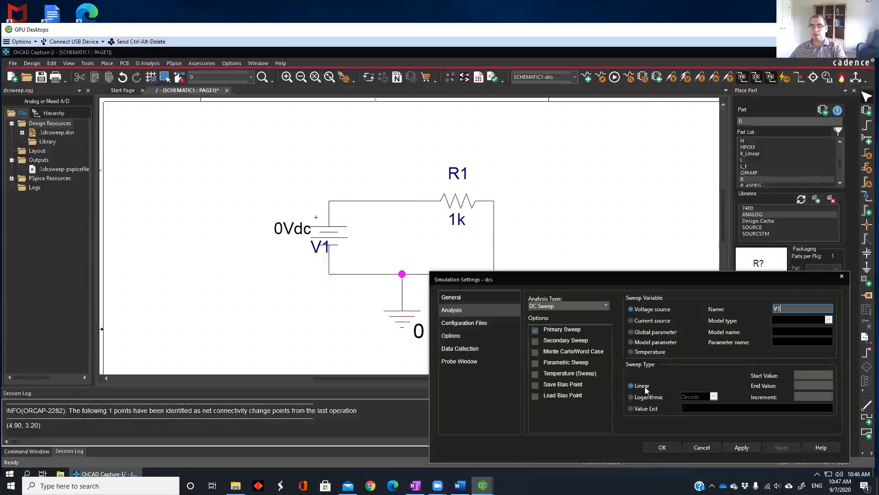
# Set the linear sweep of V1 to start at 0, end at 10 and increment by 2, and accept the simulation settings
pyautogui.click(805, 375)
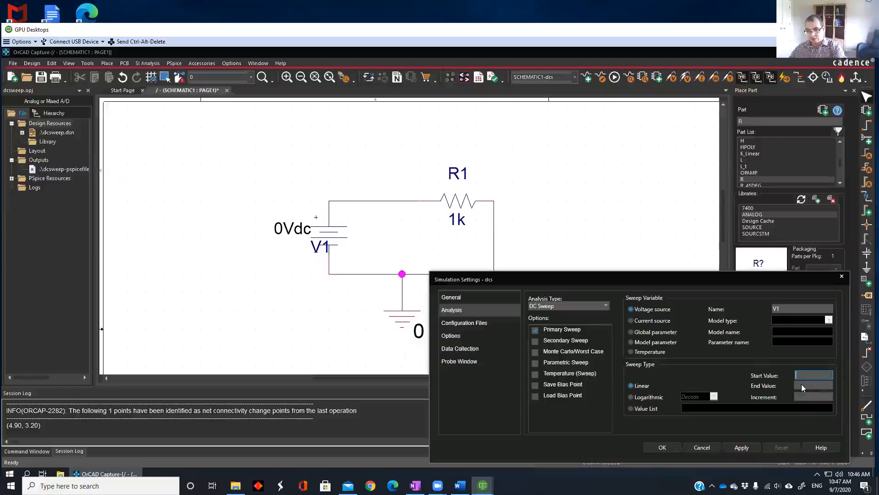
pyautogui.write('0')
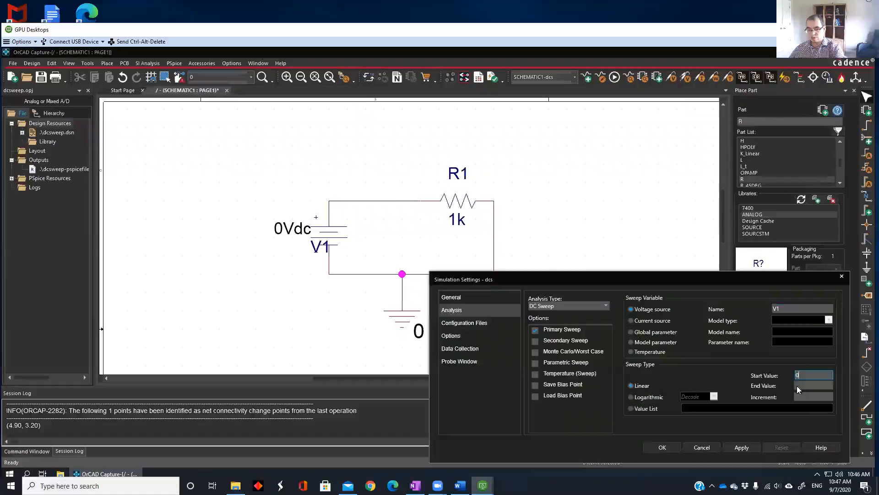
pyautogui.click(797, 385)
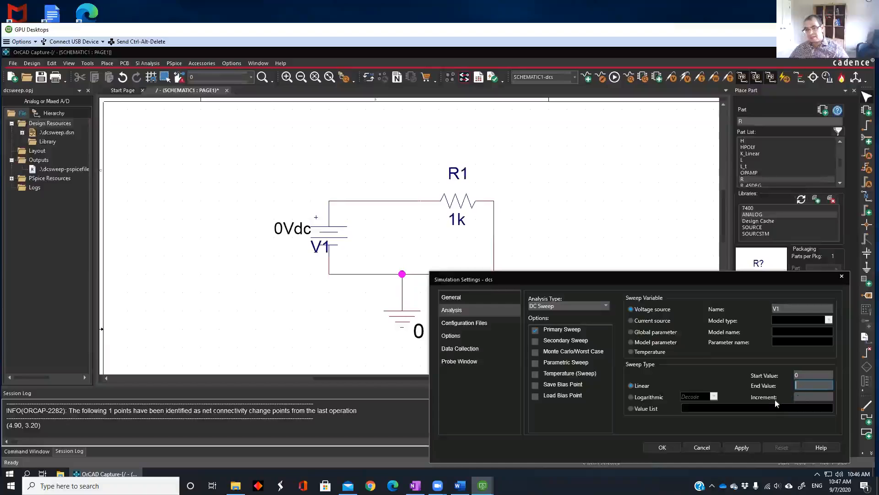
pyautogui.click(800, 396)
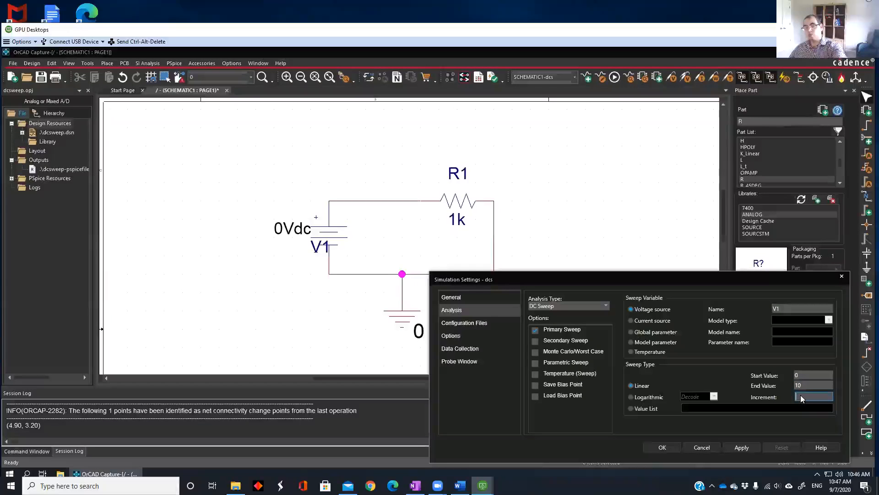
pyautogui.write('2')
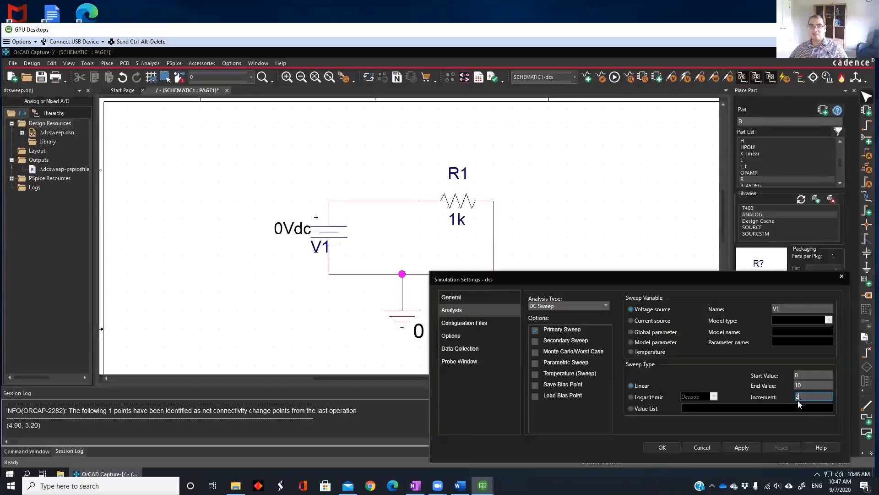
pyautogui.click(662, 448)
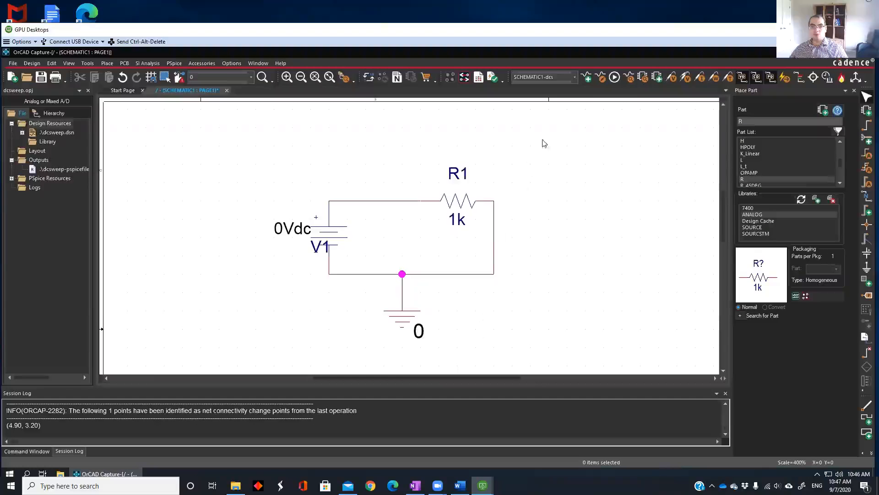
# Run the PSpice simulation for the dcs profile and switch to the PSpice A/D results window
pyautogui.click(615, 81)
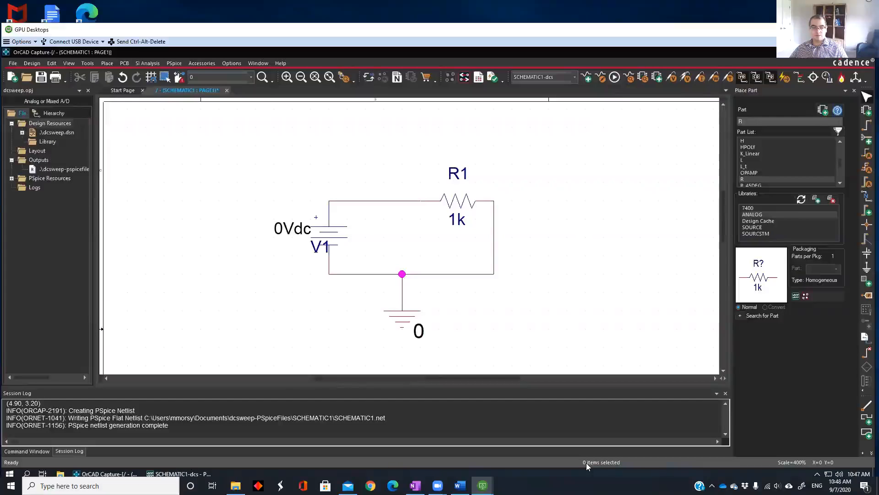
pyautogui.click(174, 475)
pyautogui.click(174, 475)
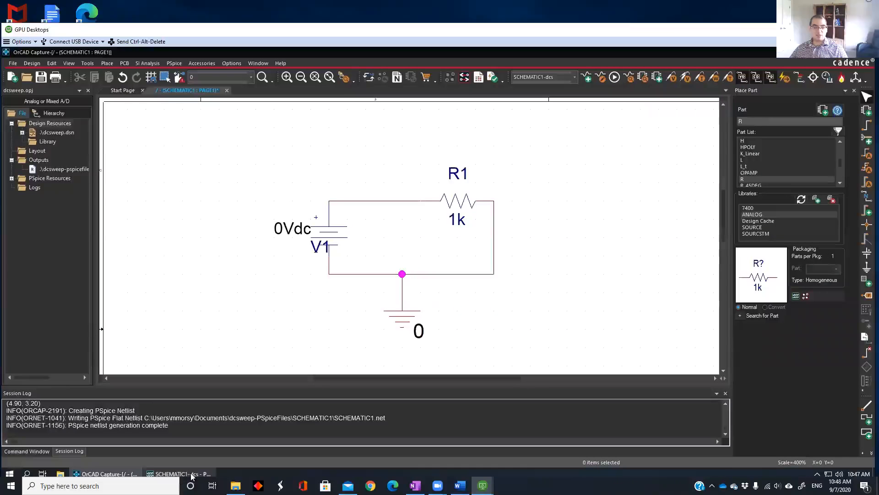
pyautogui.click(187, 476)
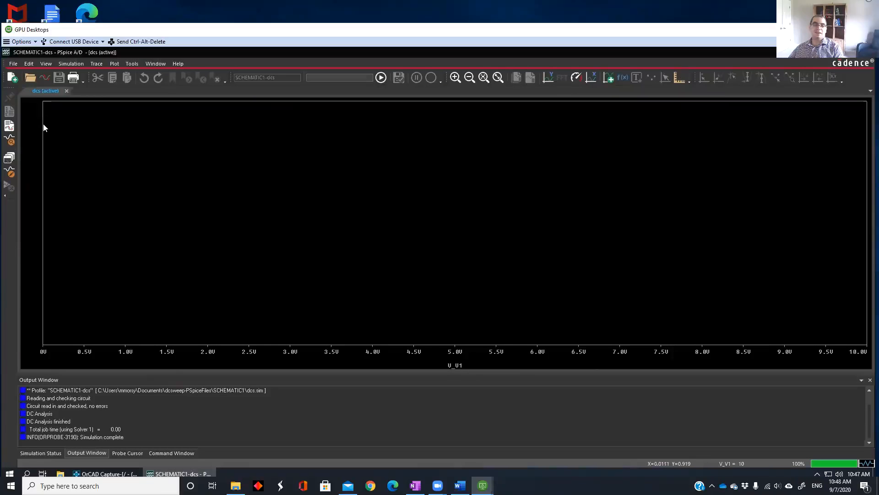
# Add a trace of the resistor current I(R1) to the empty DC sweep plot, dismissing the mail notification
pyautogui.rightClick(273, 135)
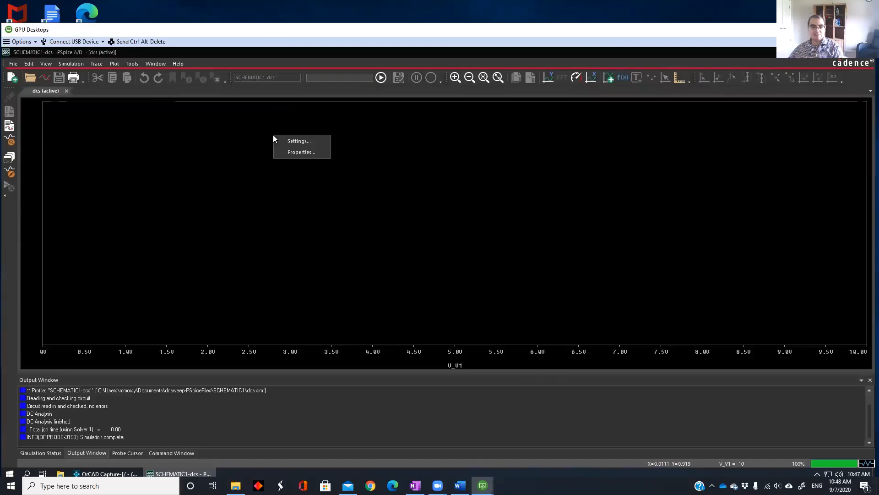
pyautogui.rightClick(245, 136)
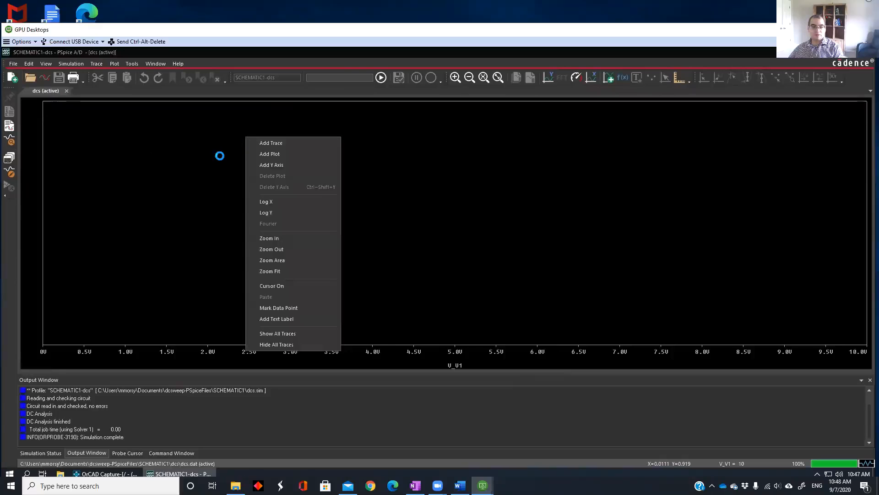
pyautogui.click(287, 145)
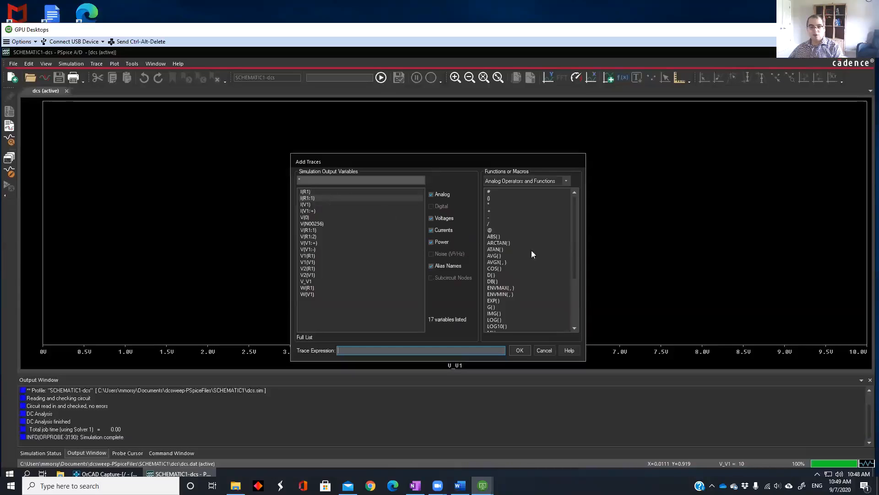
pyautogui.click(326, 191)
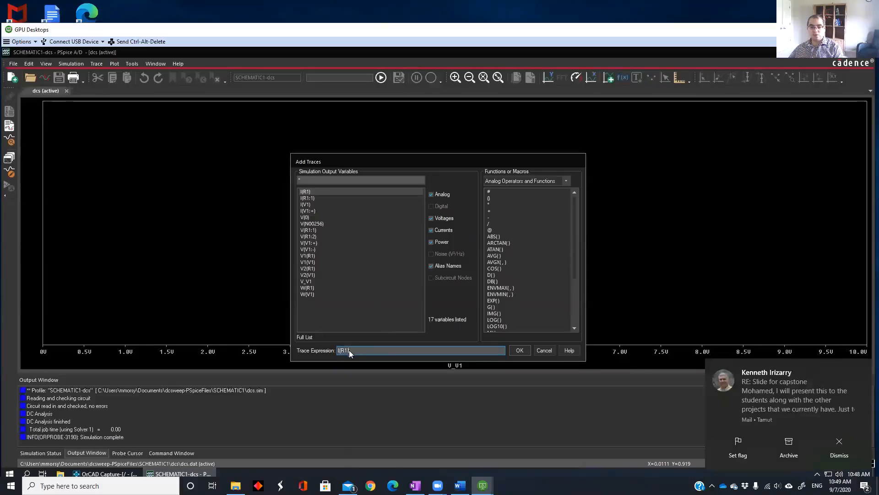
pyautogui.click(842, 448)
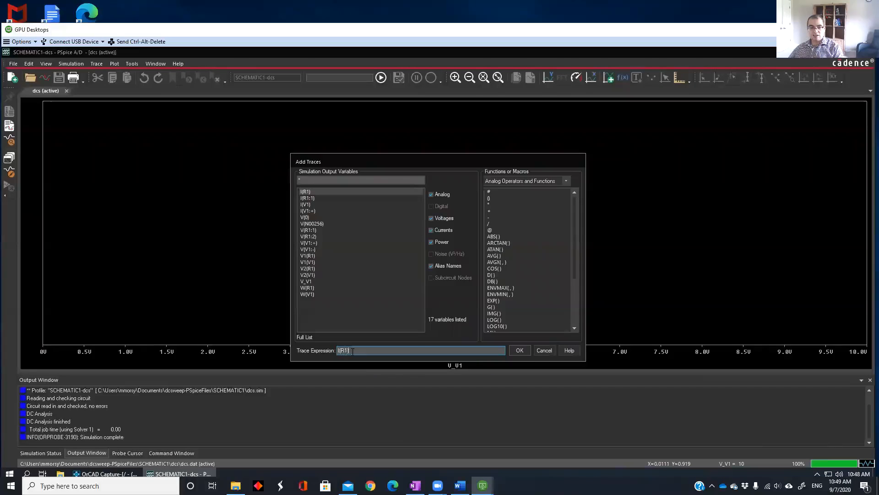
pyautogui.click(519, 350)
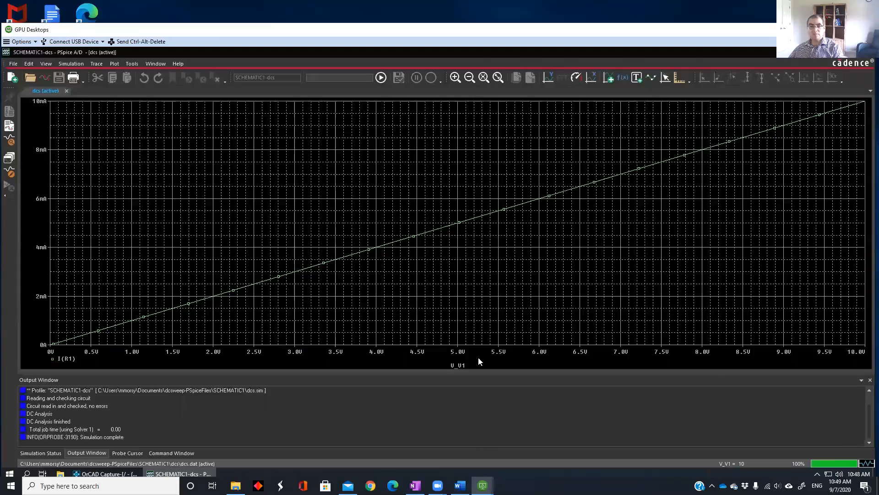